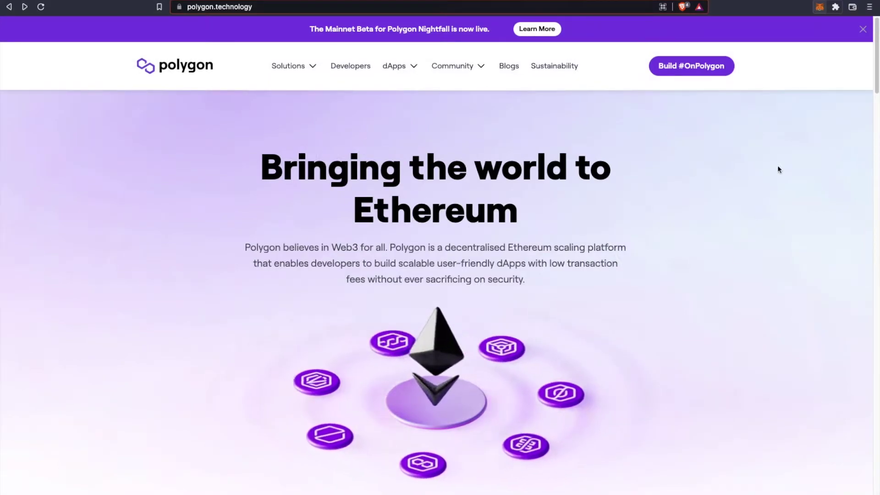
# Switch MetaMask to Ethereum Mainnet and search 'matic' in Import tokens, then leave the import
pyautogui.click(820, 8)
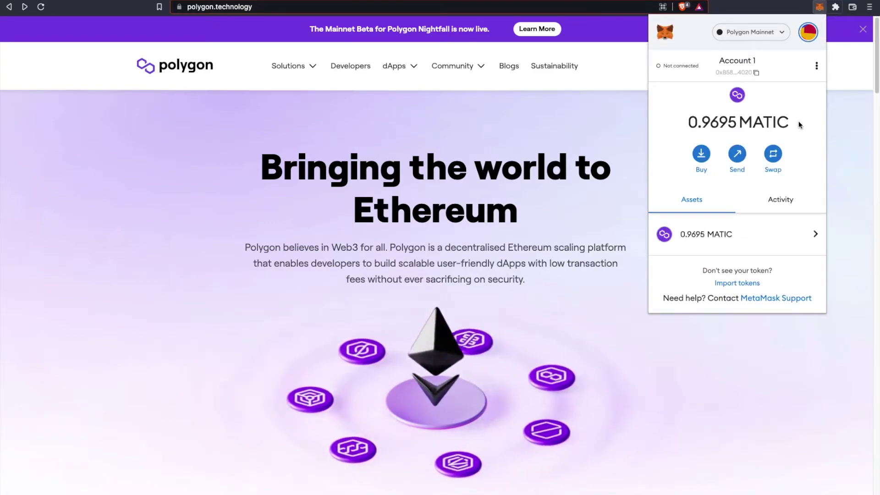
pyautogui.click(779, 34)
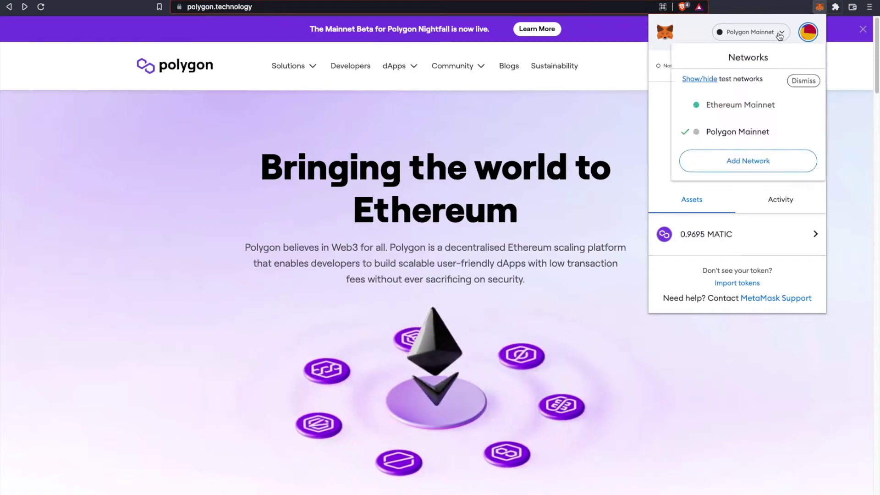
pyautogui.click(746, 103)
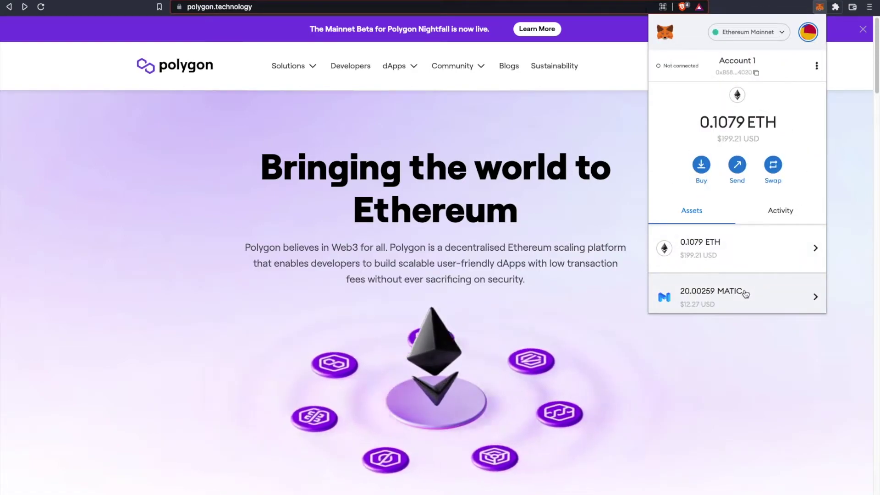
pyautogui.scroll(-2, 760, 295)
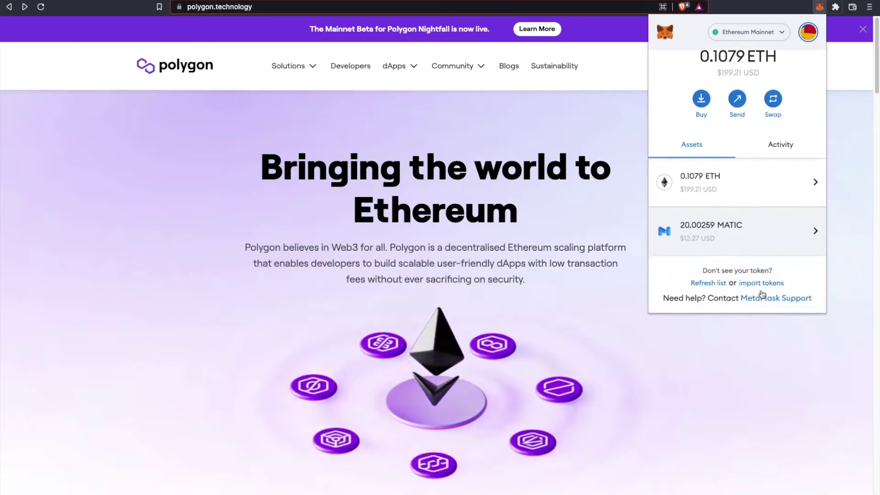
pyautogui.click(764, 282)
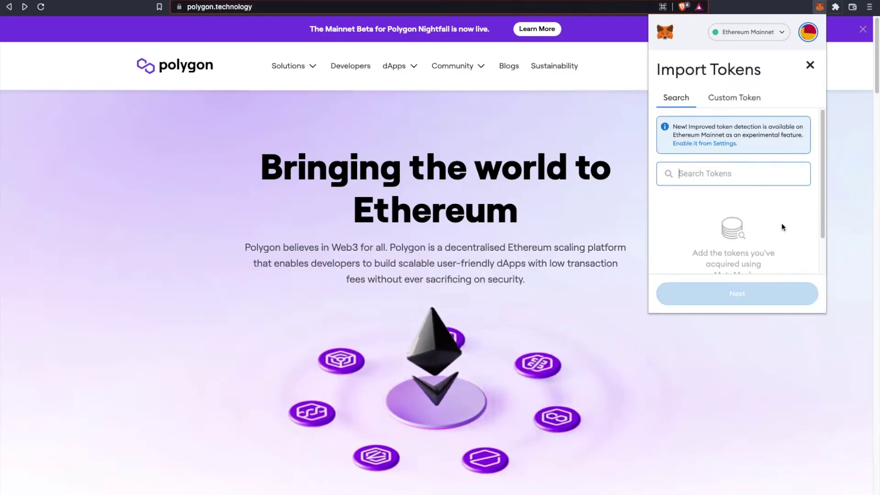
pyautogui.write('matic')
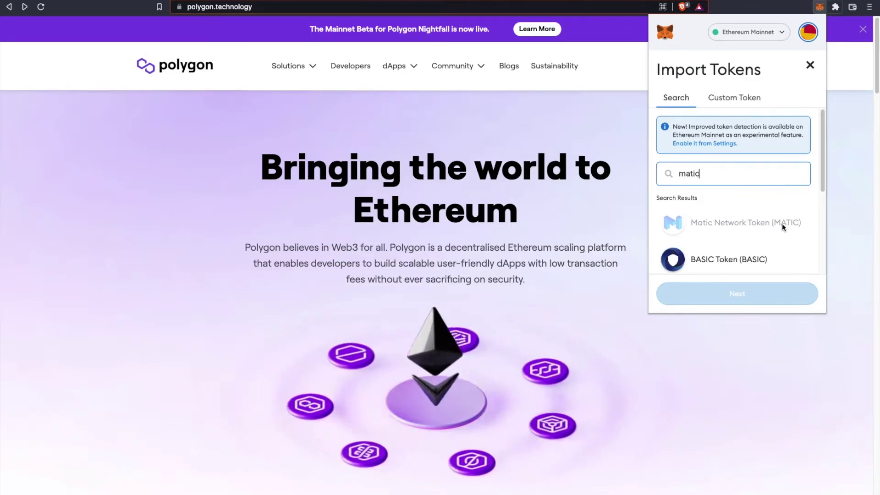
pyautogui.click(809, 65)
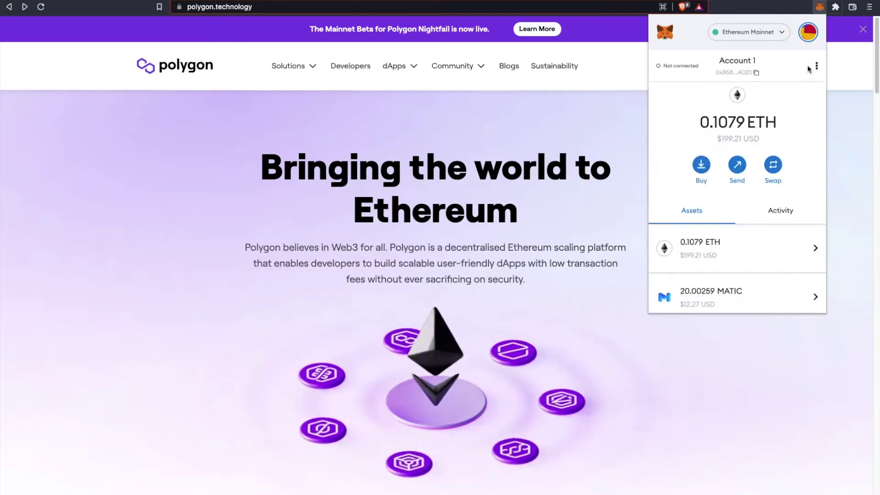
# Return MetaMask to Polygon Mainnet showing 0.9695 MATIC
pyautogui.click(782, 32)
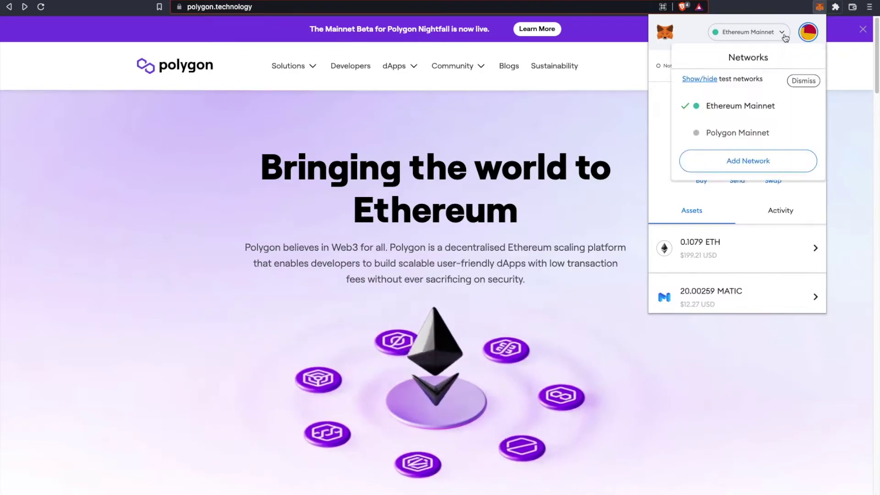
pyautogui.click(778, 132)
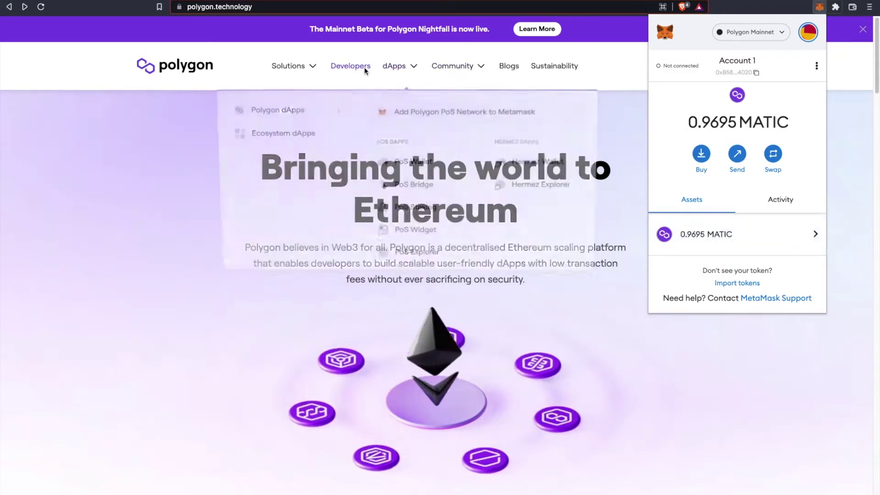
pyautogui.moveTo(394, 66)
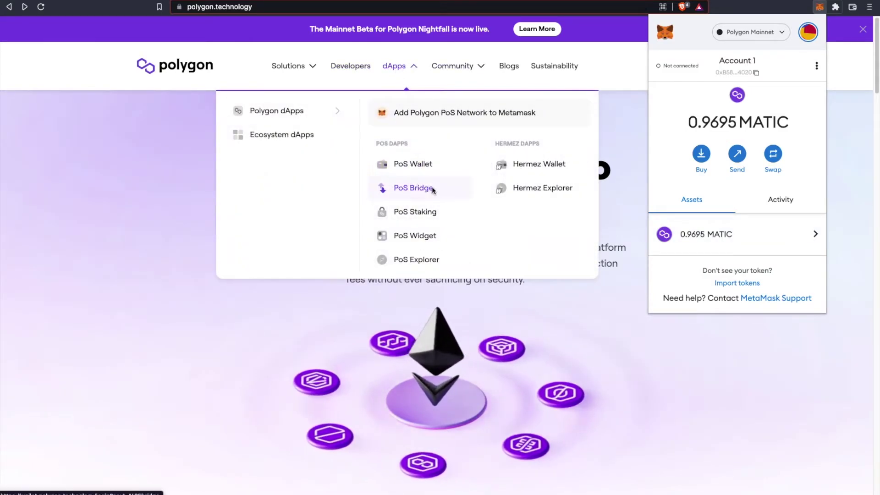
# On Polygon Bridge, set up a Withdraw of the entire Matic Token balance
pyautogui.click(432, 187)
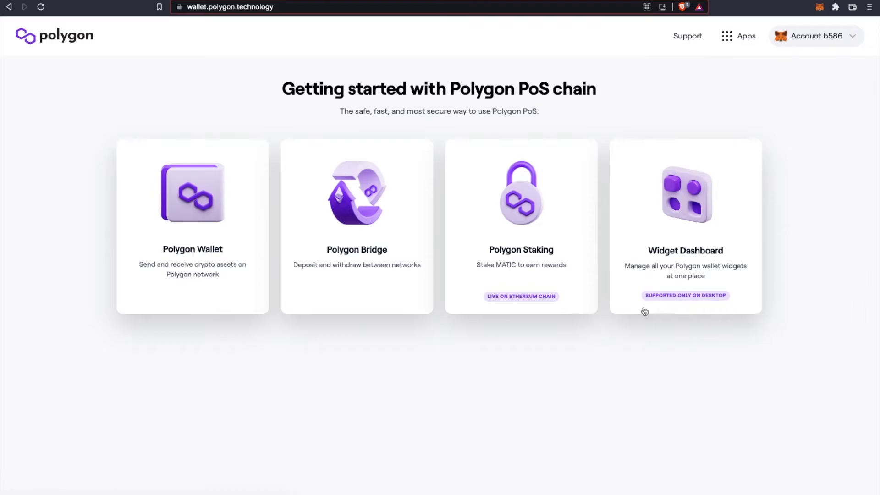
pyautogui.click(362, 212)
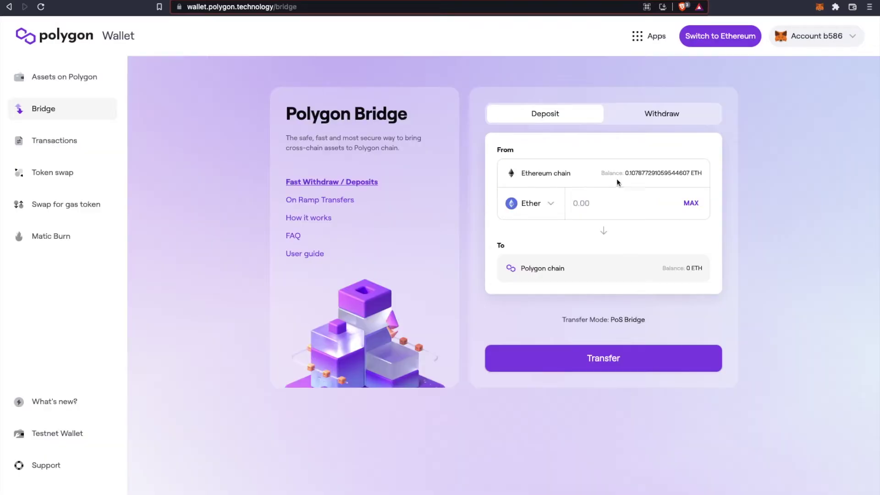
pyautogui.click(684, 119)
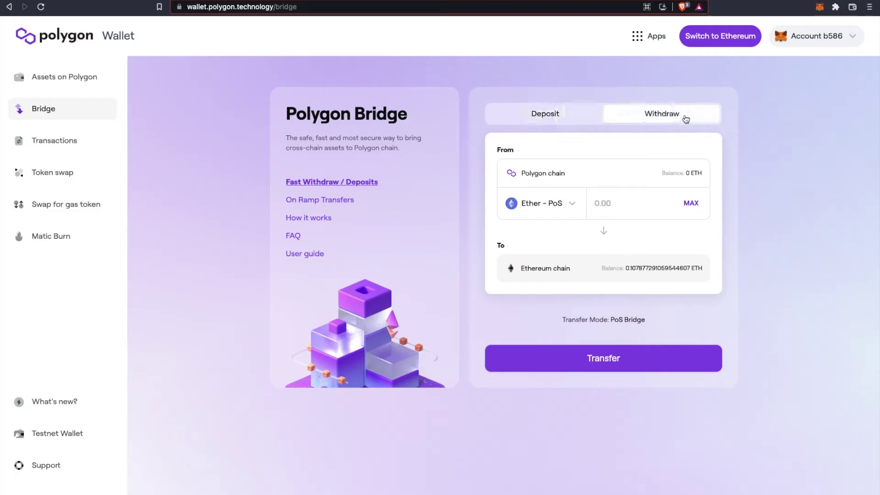
pyautogui.click(576, 200)
pyautogui.click(419, 227)
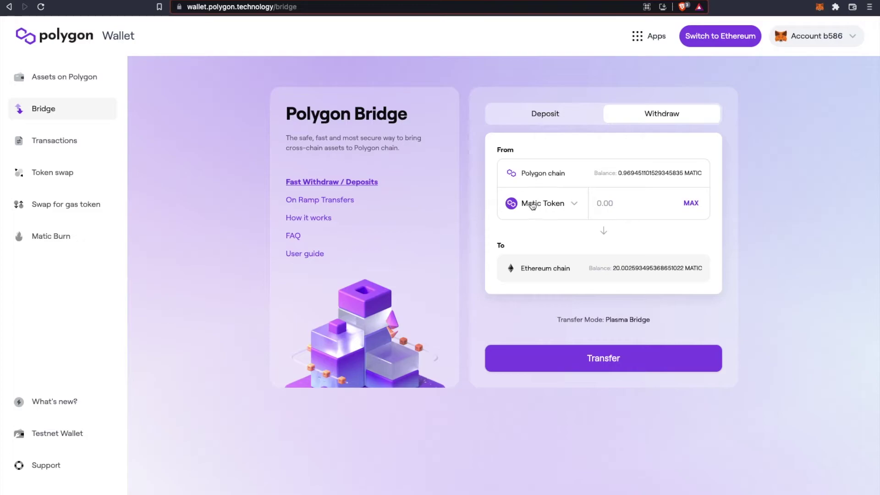
pyautogui.click(691, 204)
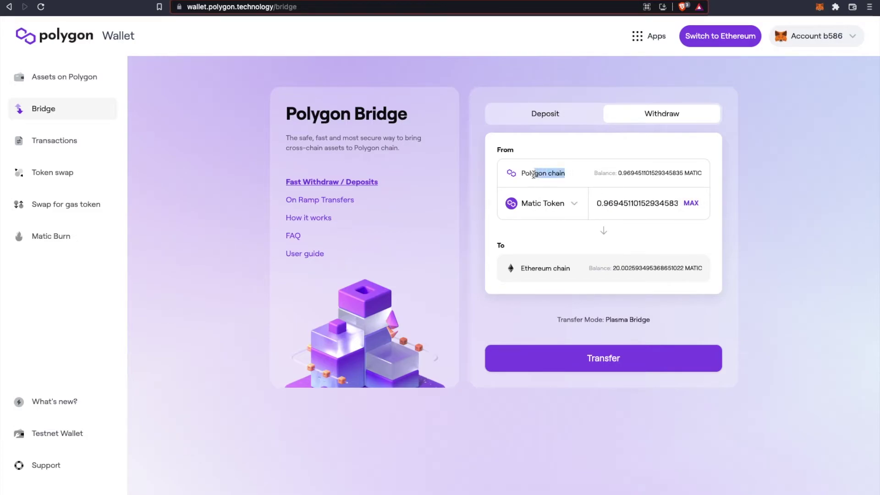
# Review the Polygon-to-Ethereum chain route, start the transfer and accept the warning to reach the overview
pyautogui.moveTo(565, 173); pyautogui.dragTo(516, 176)
pyautogui.moveTo(571, 269); pyautogui.dragTo(521, 267)
pyautogui.click(686, 305)
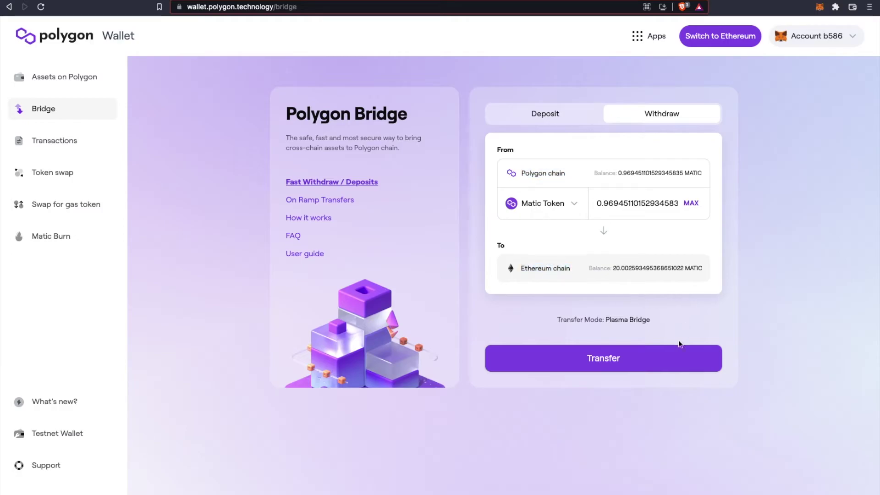
pyautogui.click(671, 364)
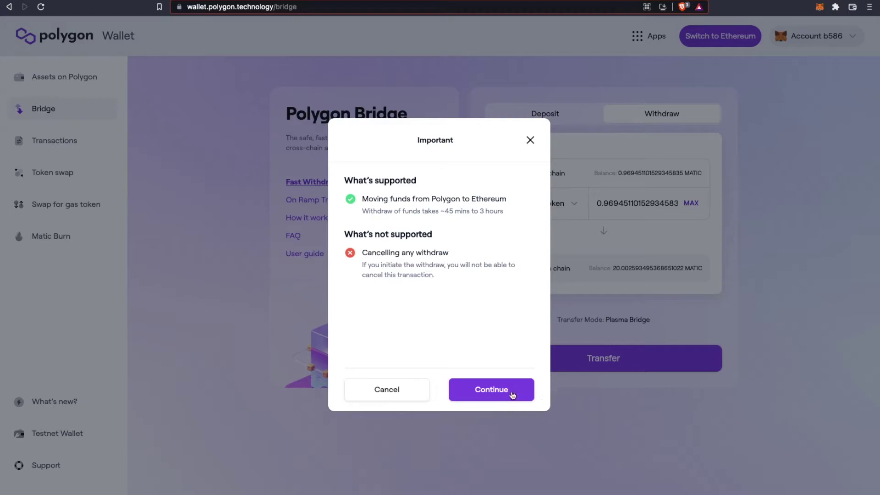
pyautogui.click(513, 396)
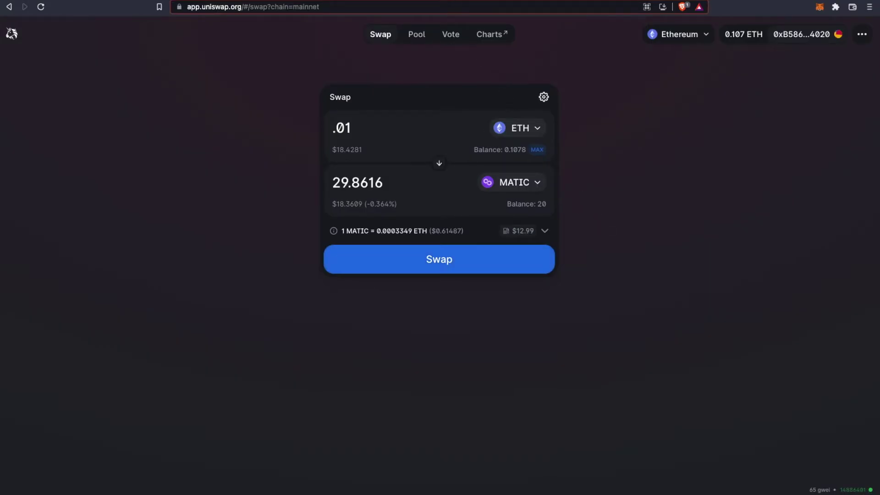
# Expand the swap details for .01 ETH to 29.8616 MATIC, showing price impact and network fee
pyautogui.click(546, 233)
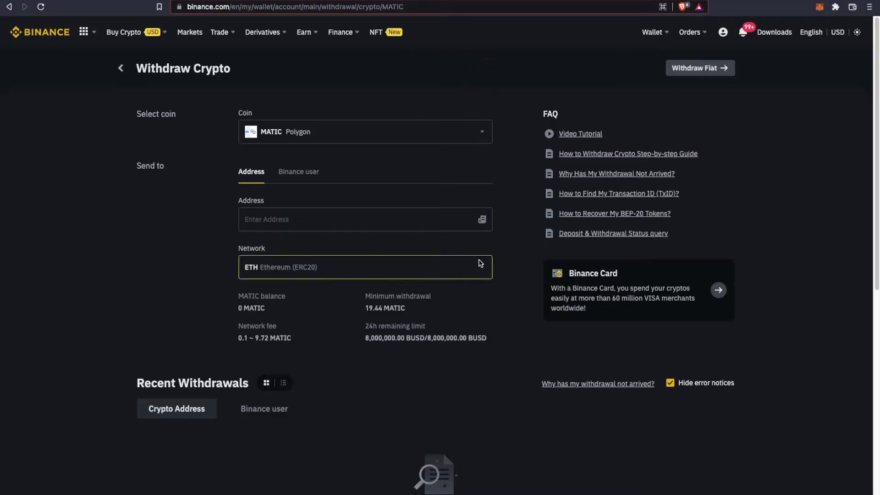
# Keep ETH Ethereum (ERC20) as the MATIC withdrawal network, review its fee range, and move to Etherscan
pyautogui.click(475, 267)
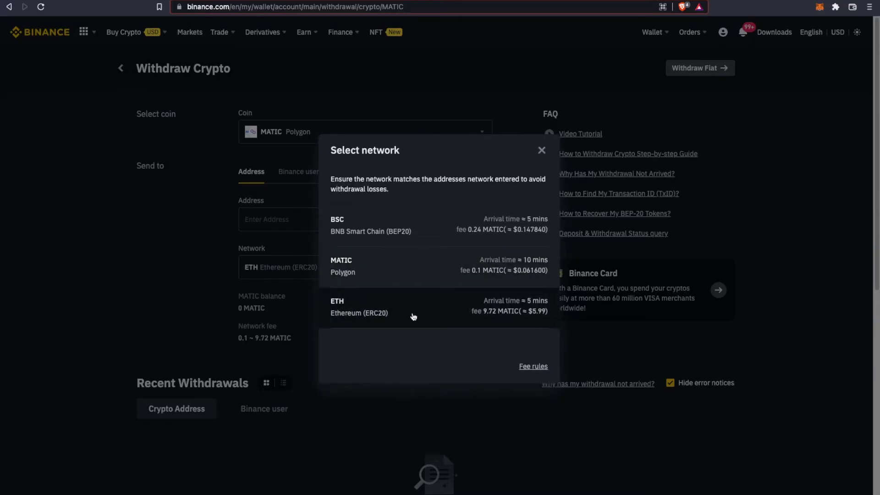
pyautogui.click(434, 314)
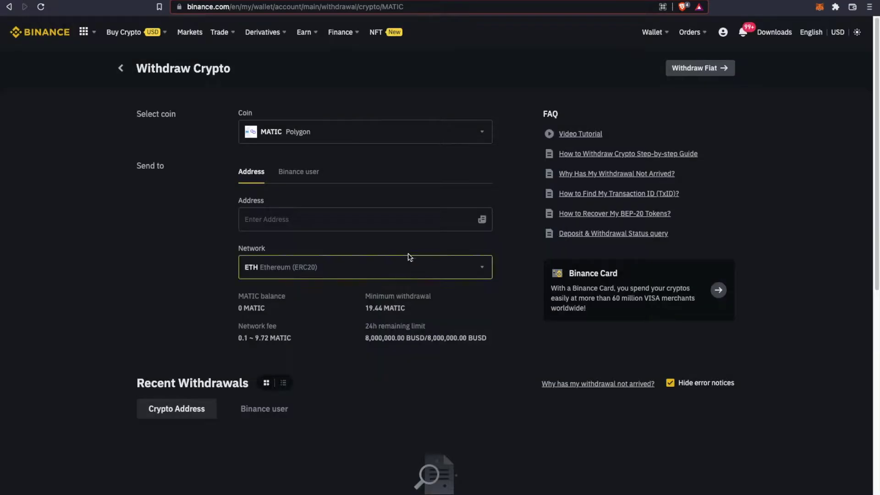
pyautogui.moveTo(292, 337); pyautogui.dragTo(238, 338)
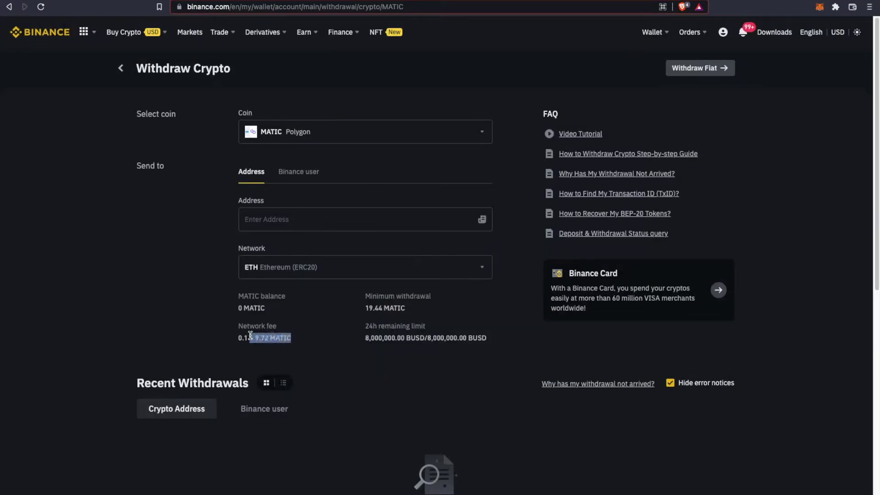
pyautogui.click(307, 341)
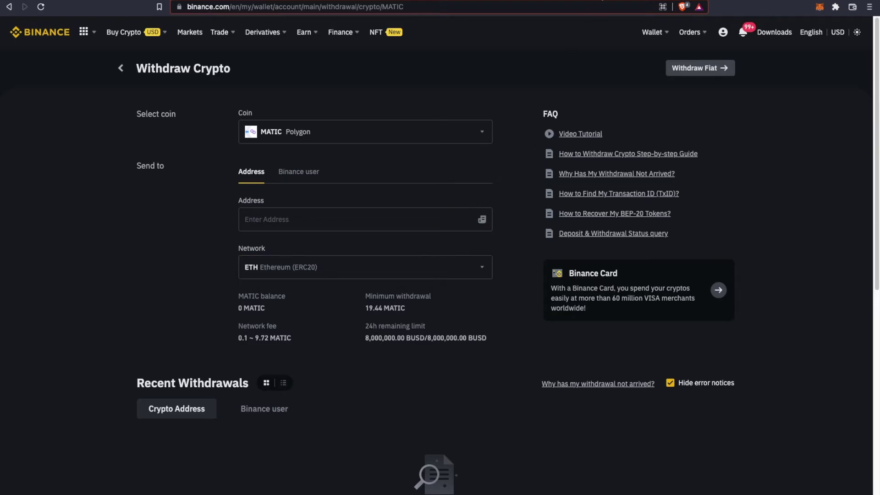
pyautogui.hotkey('ctrl', 'Tab')
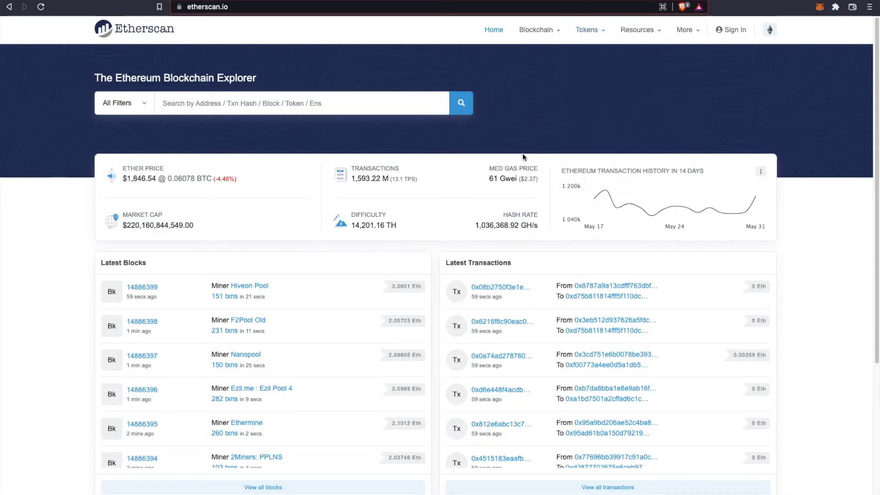
# View the current gas fee breakdown and the 7-day Historical Gas Oracle Prices chart
pyautogui.click(508, 178)
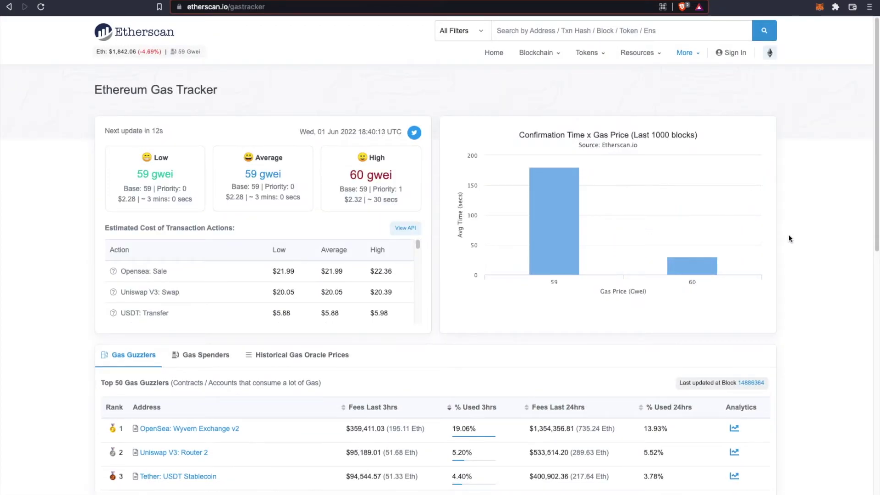
pyautogui.scroll(-2, 789, 236)
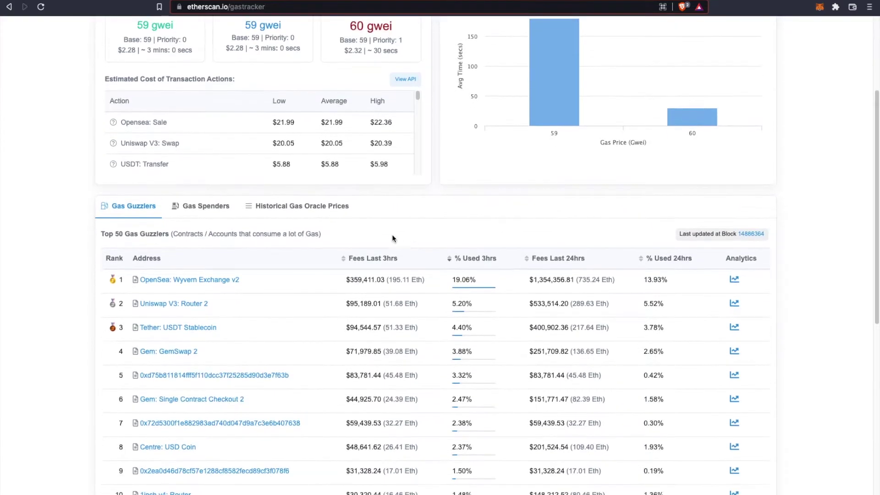
pyautogui.click(300, 207)
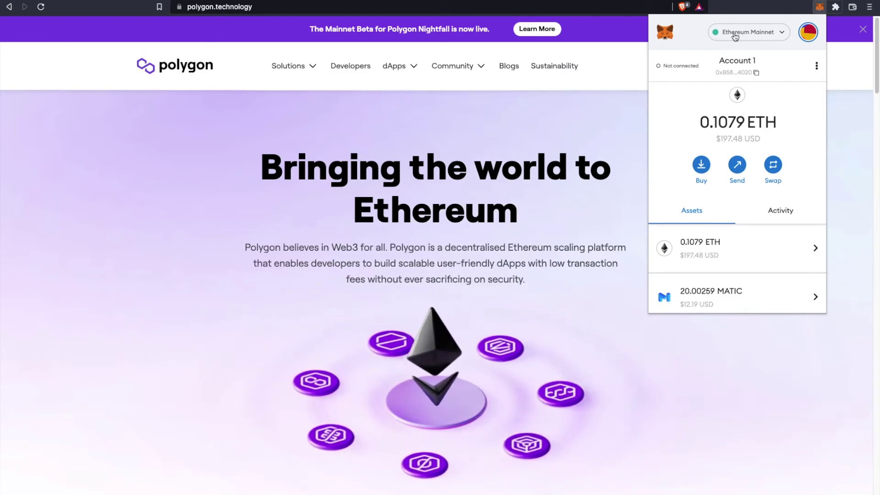
# Reach PoS Staking's validators list via Become a Delegator and search it for 'stakin'
pyautogui.click(498, 103)
pyautogui.moveTo(398, 66)
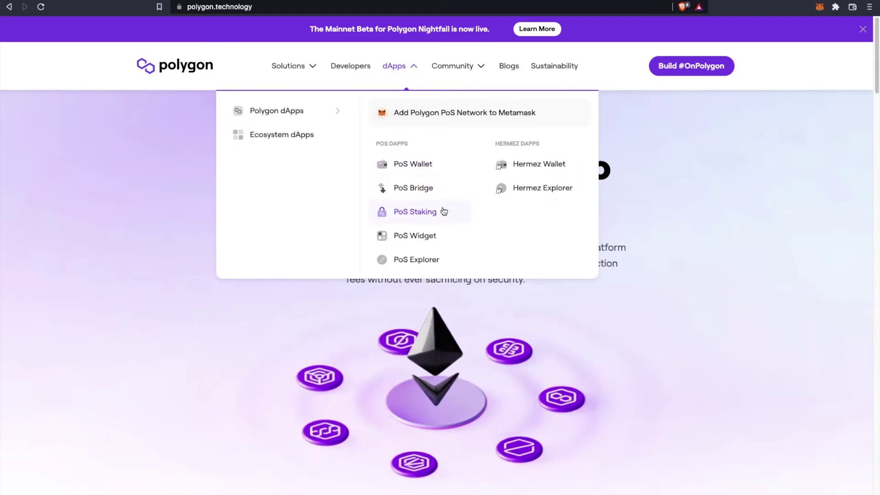
pyautogui.click(442, 211)
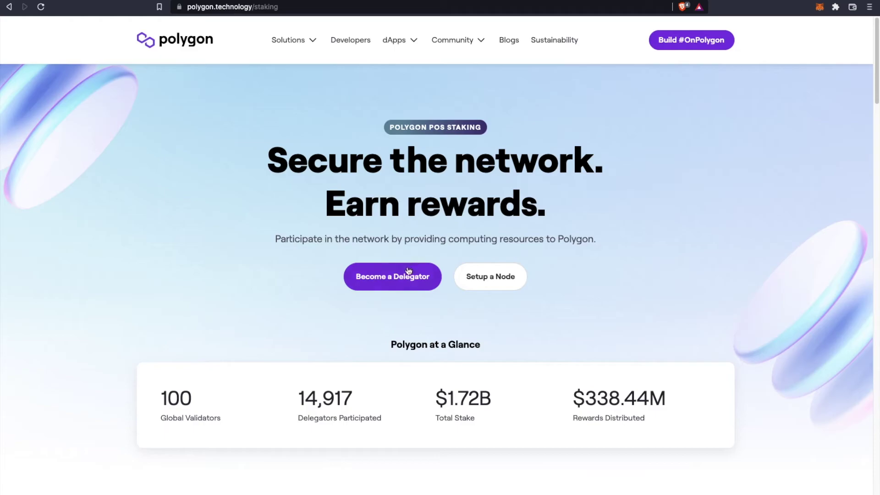
pyautogui.click(389, 279)
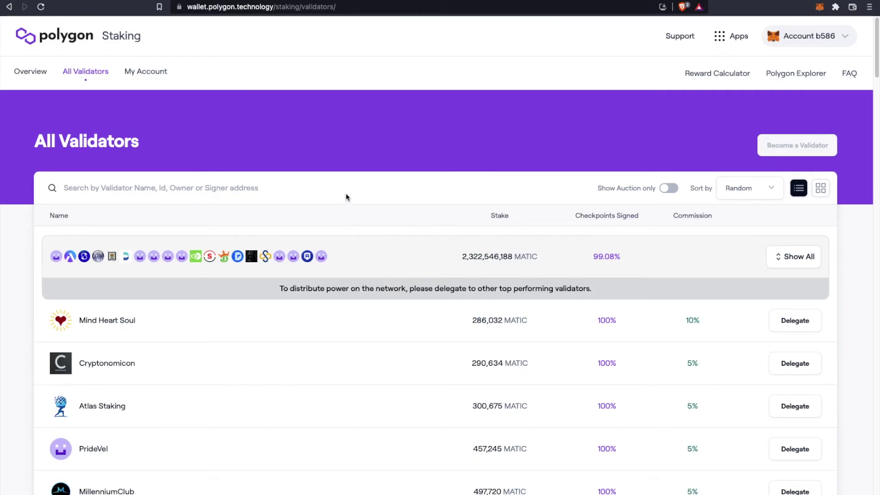
pyautogui.click(340, 188)
pyautogui.write('stakin')
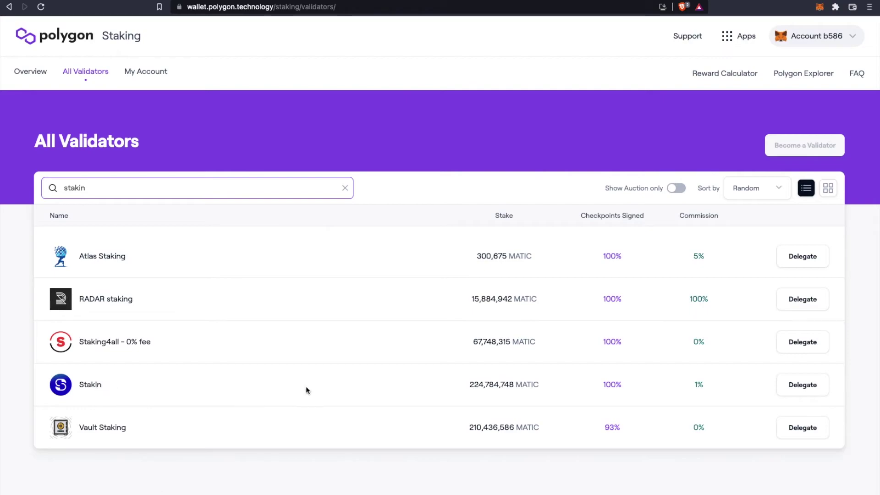
# Begin a delegation to Stakin with the full 20.0026 MATIC balance as the amount
pyautogui.click(803, 385)
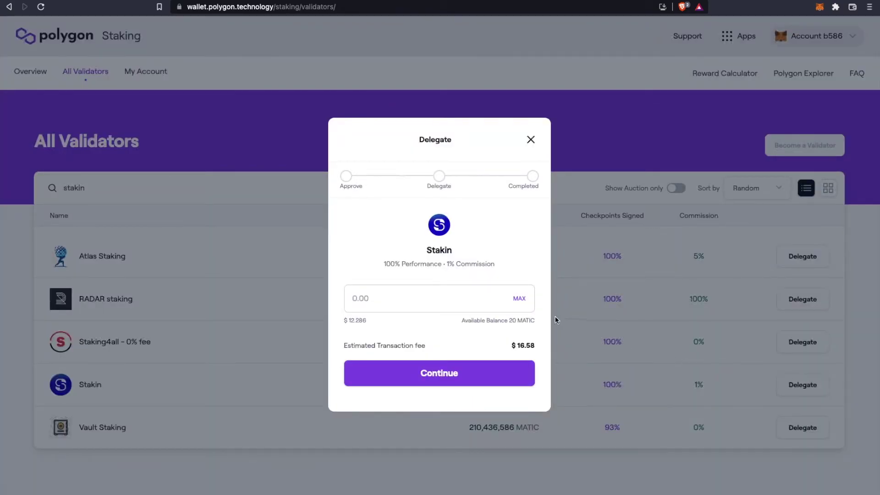
pyautogui.click(524, 304)
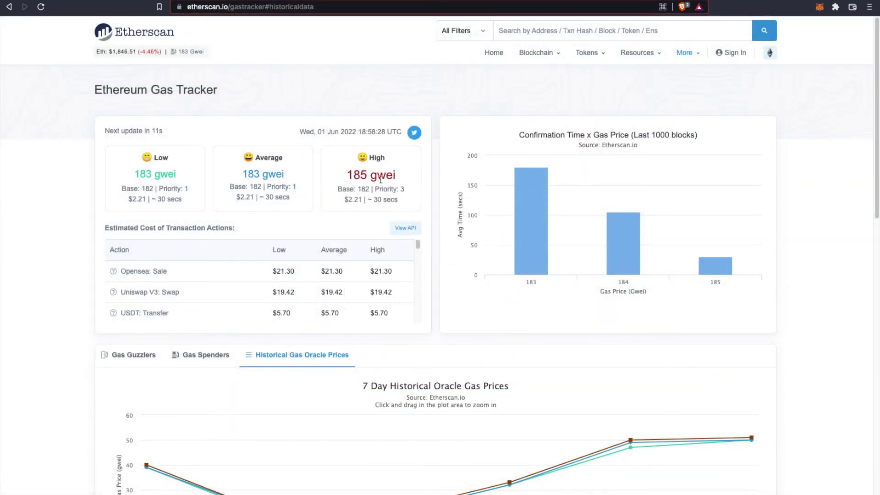
pyautogui.moveTo(399, 180); pyautogui.dragTo(346, 178)
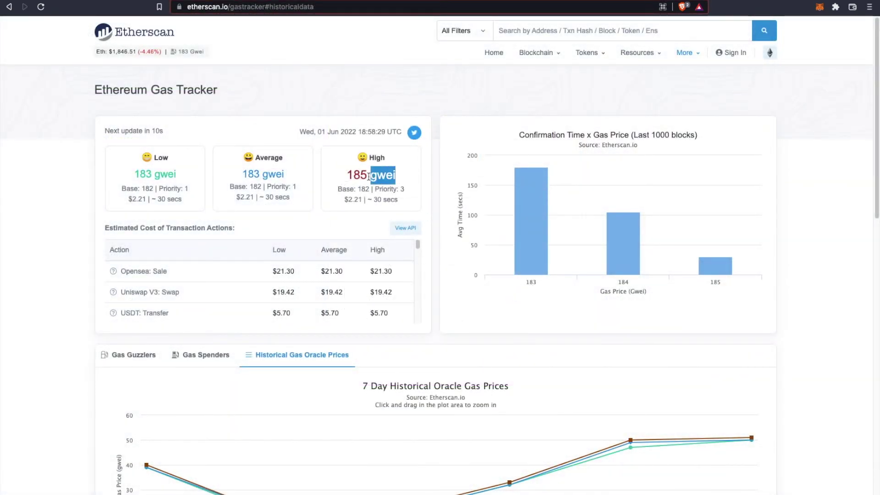
pyautogui.click(352, 99)
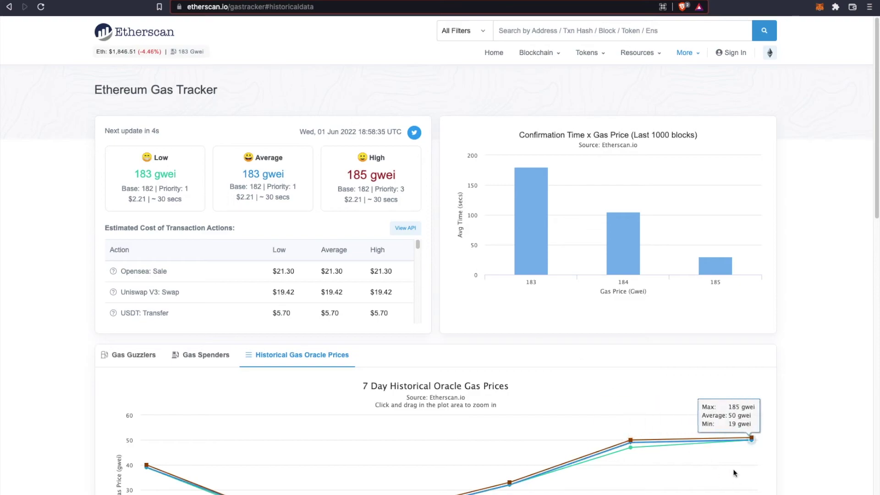
pyautogui.moveTo(751, 438)
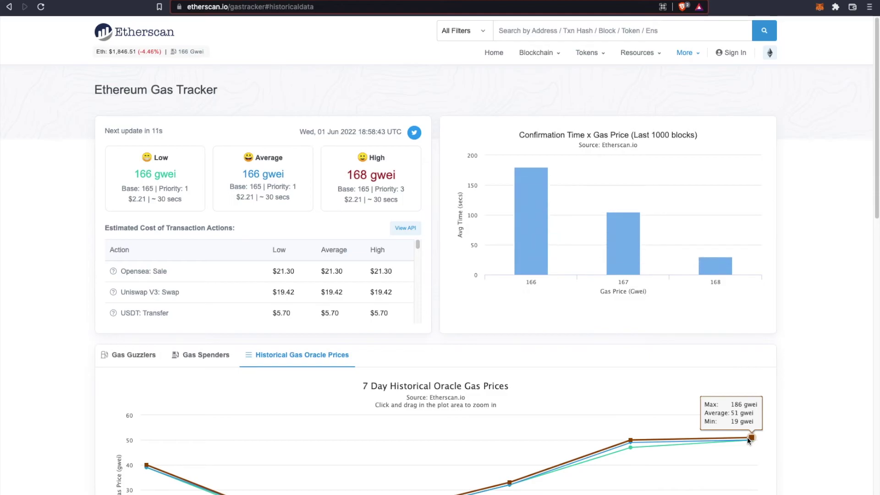
pyautogui.scroll(-1, 834, 265)
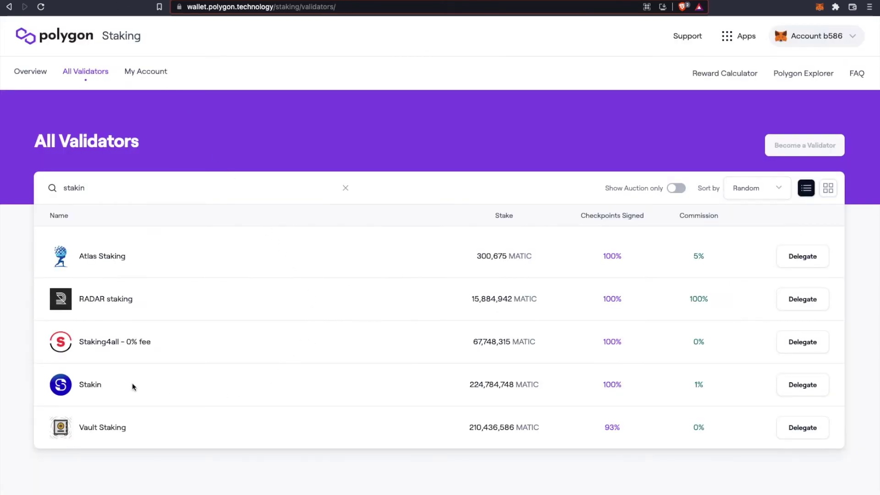
# Delegate the full MATIC balance to Stakin and confirm the transaction in MetaMask until delegation completes
pyautogui.click(794, 388)
pyautogui.click(521, 300)
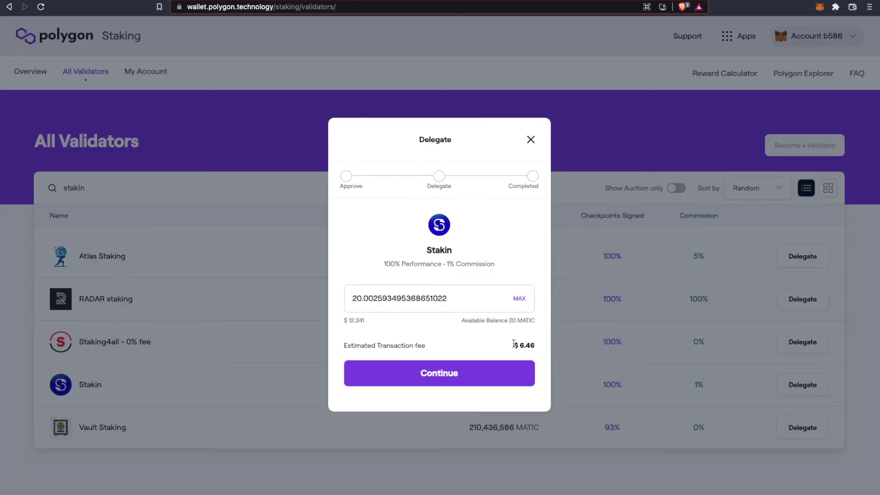
pyautogui.click(475, 374)
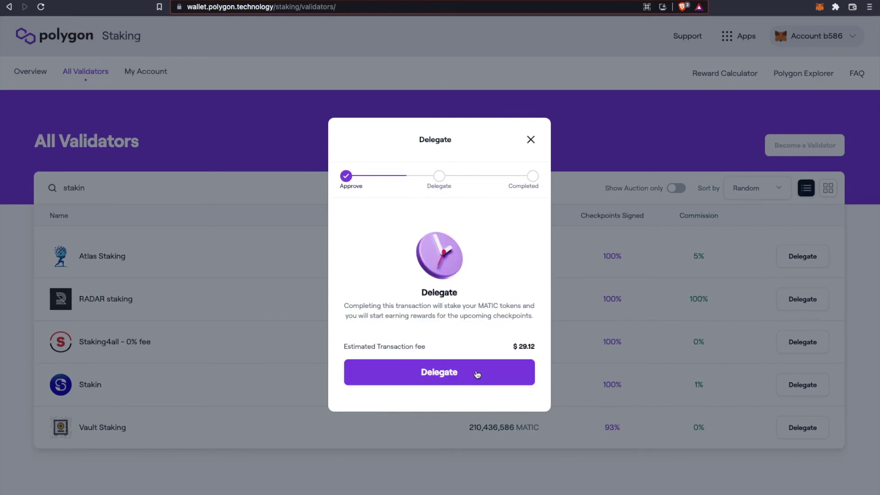
pyautogui.click(477, 373)
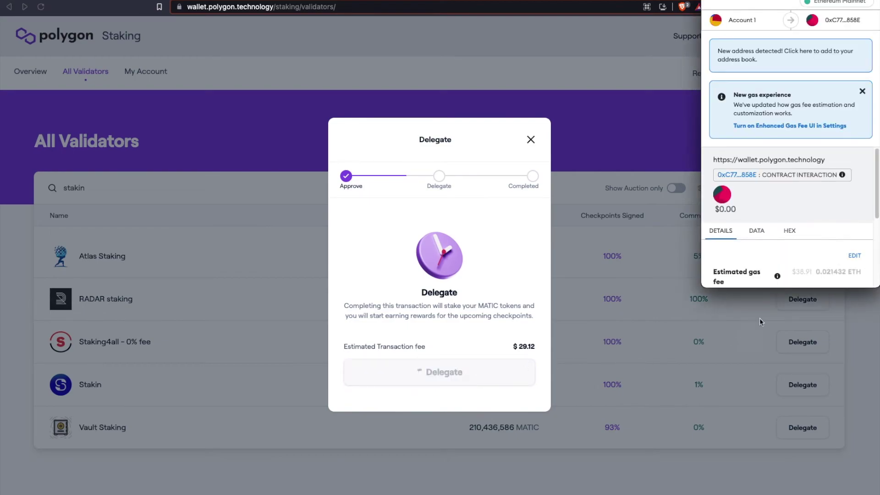
pyautogui.moveTo(878, 180); pyautogui.dragTo(877, 224)
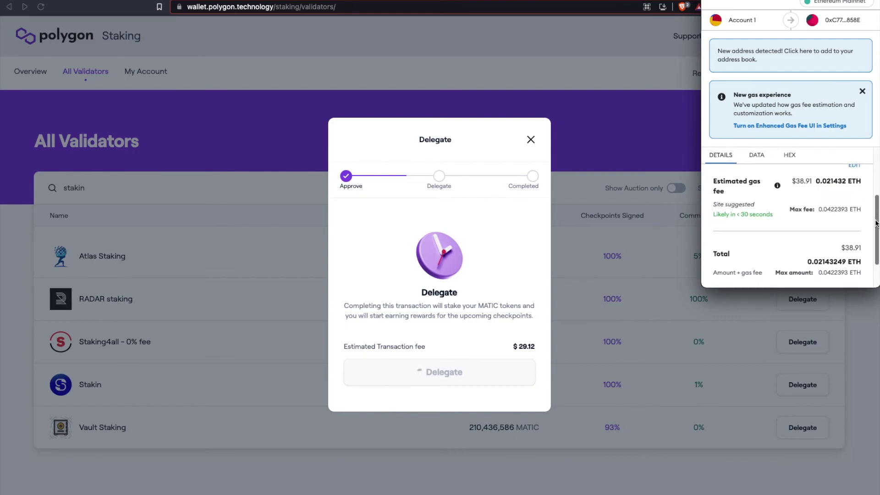
pyautogui.moveTo(877, 223); pyautogui.dragTo(870, 247)
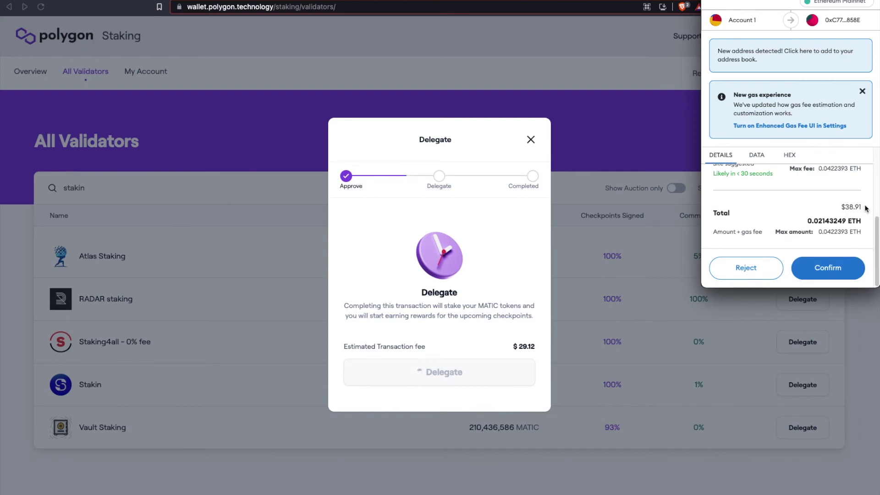
pyautogui.click(853, 269)
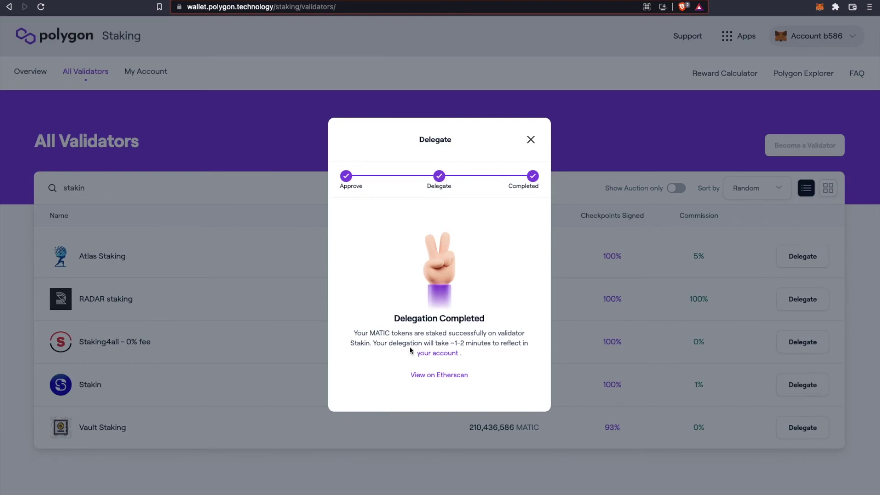
# Highlight the Delegation Completed note about the stake appearing in the account, then clear it
pyautogui.moveTo(528, 342); pyautogui.dragTo(347, 331)
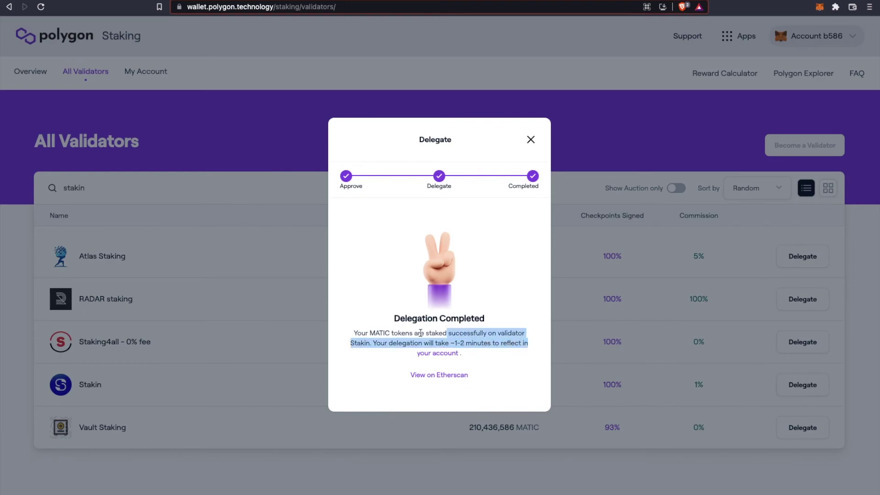
pyautogui.click(356, 326)
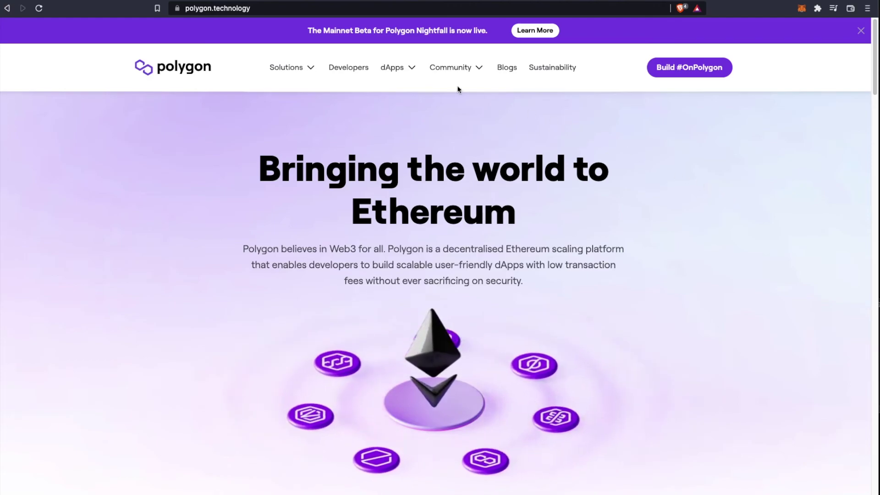
pyautogui.moveTo(396, 68)
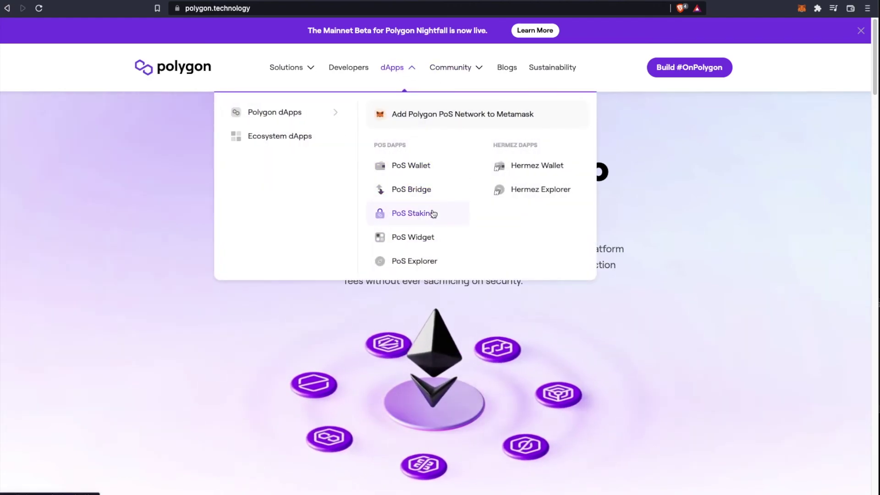
# Reach PoS Staking's My Account page showing 50.46 MATIC staked with Stakin
pyautogui.click(431, 212)
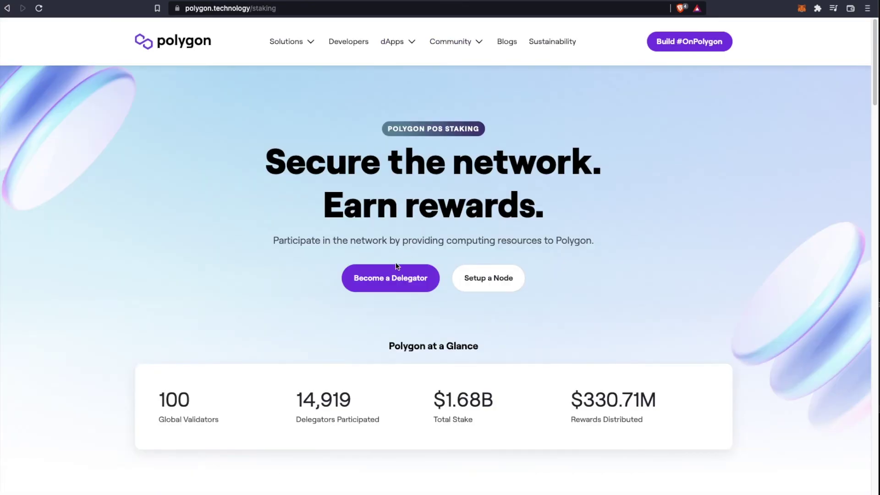
pyautogui.click(391, 278)
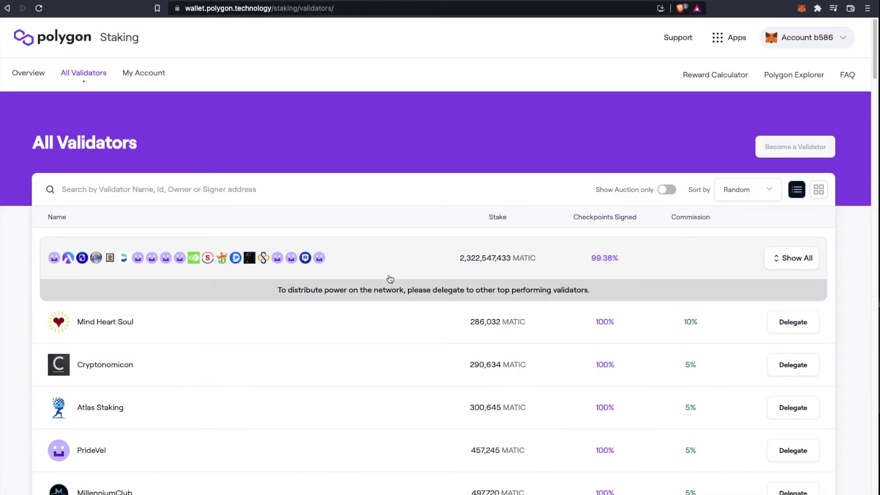
pyautogui.click(144, 73)
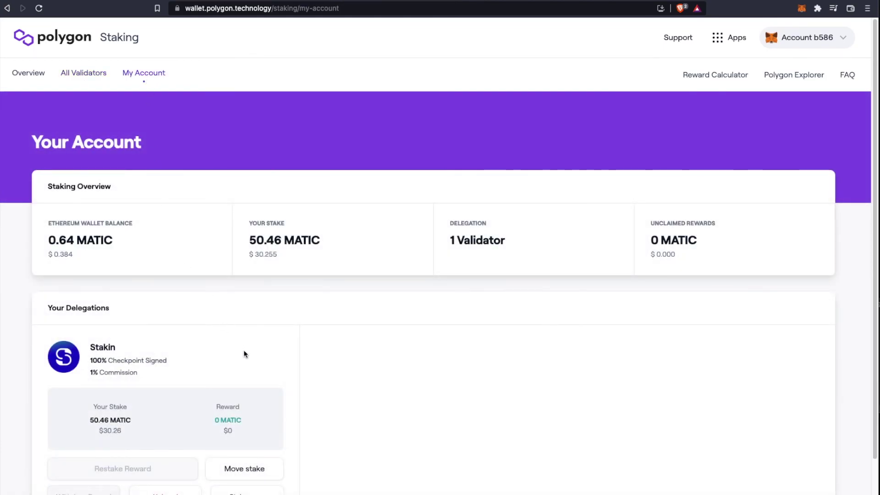
pyautogui.scroll(-1, 244, 353)
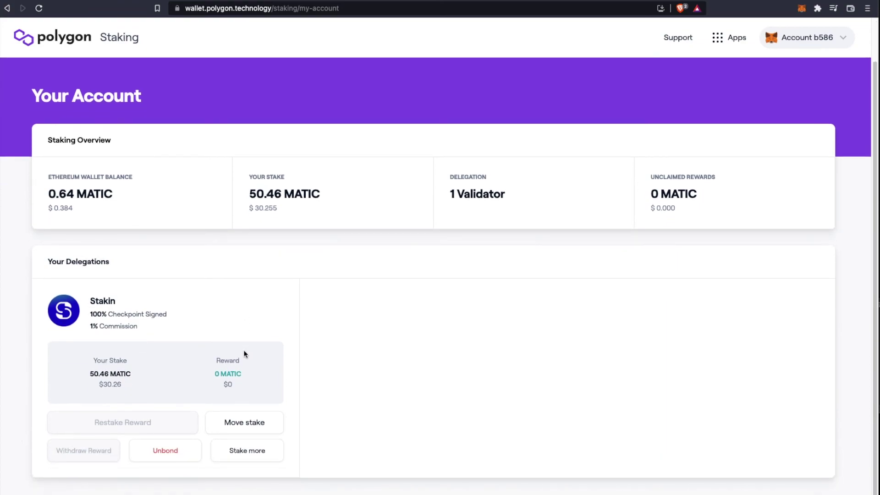